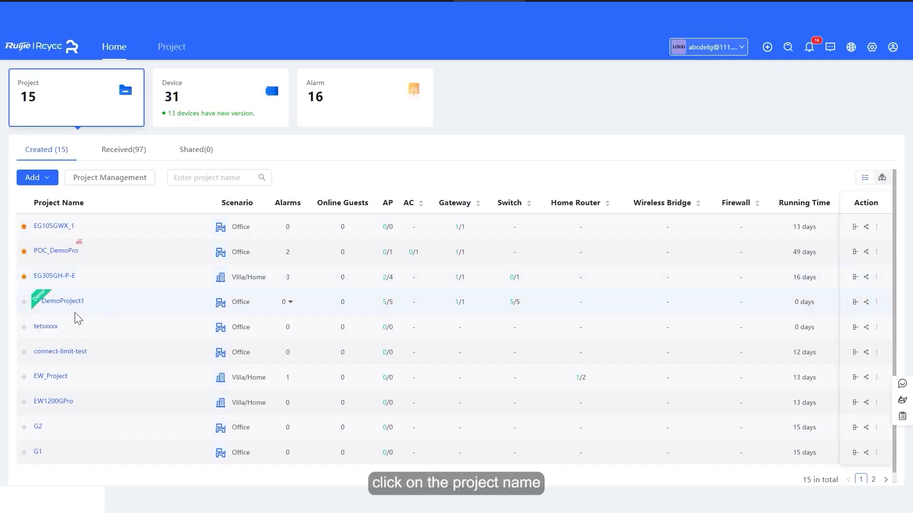
- Open DemoProject1's Wireless Block/Allow settings, showing SSID 987654321 with an empty blocklist
click(67, 305)
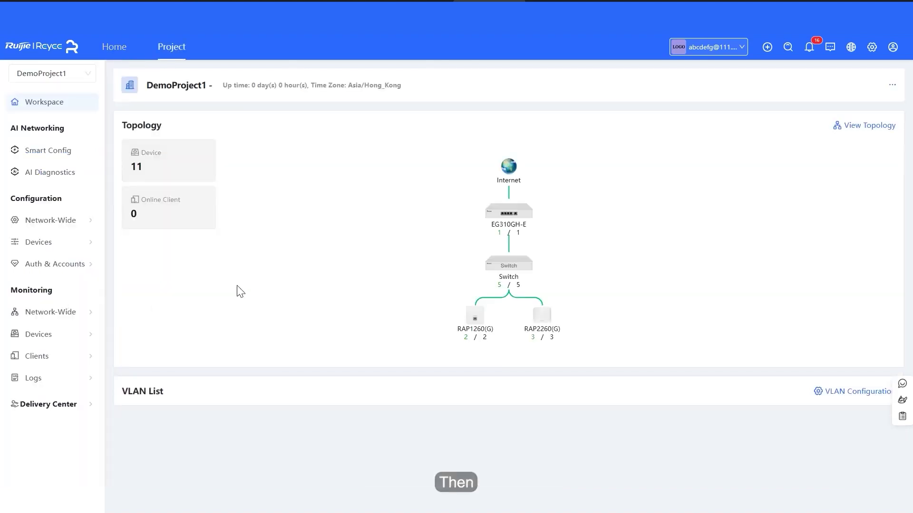
click(84, 245)
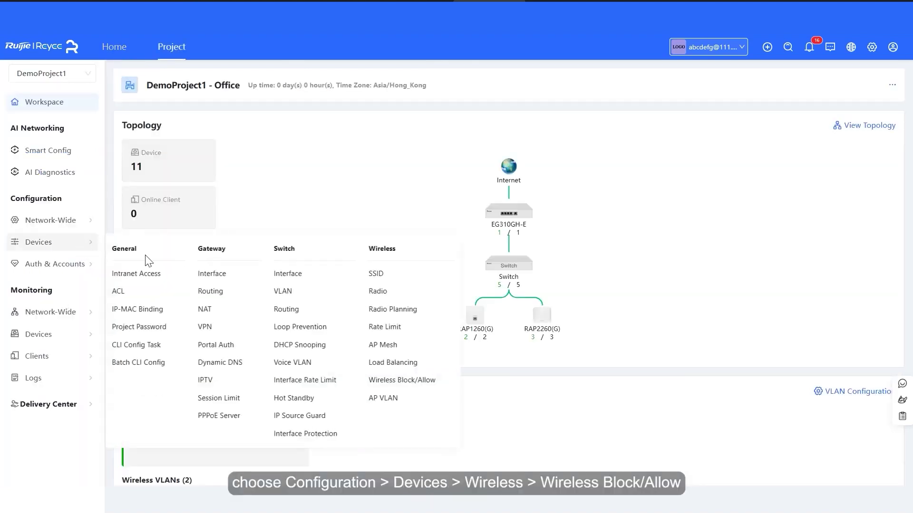
click(397, 381)
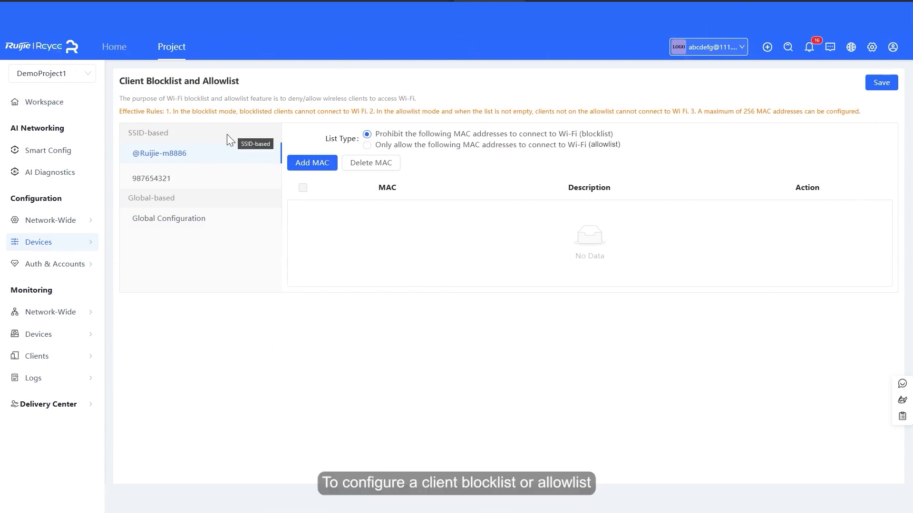
click(164, 179)
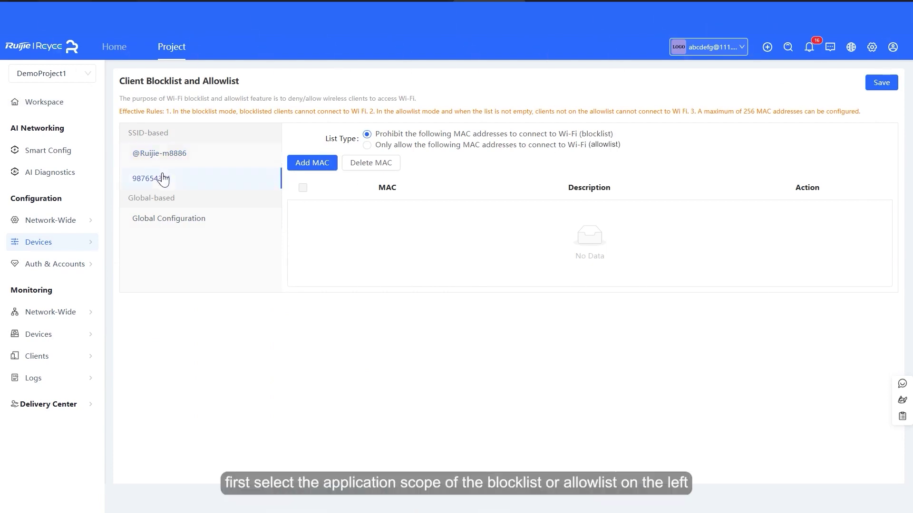
click(171, 221)
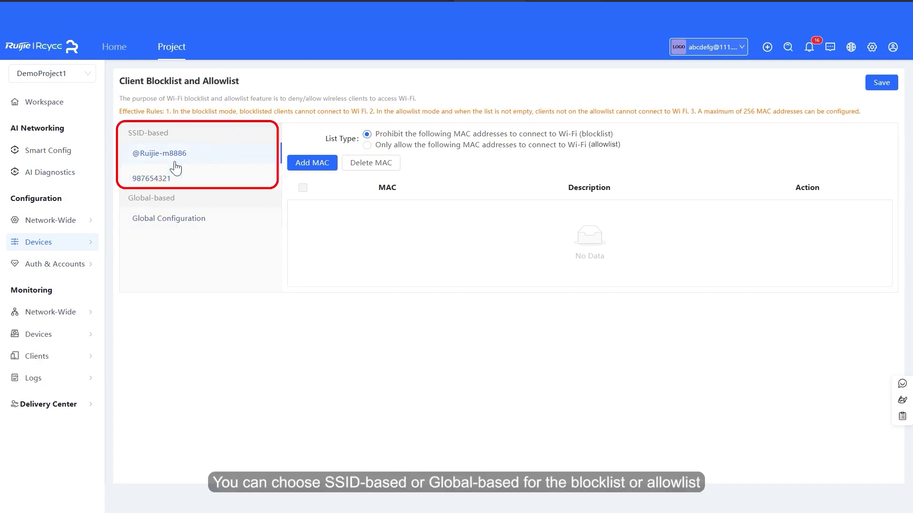
click(171, 222)
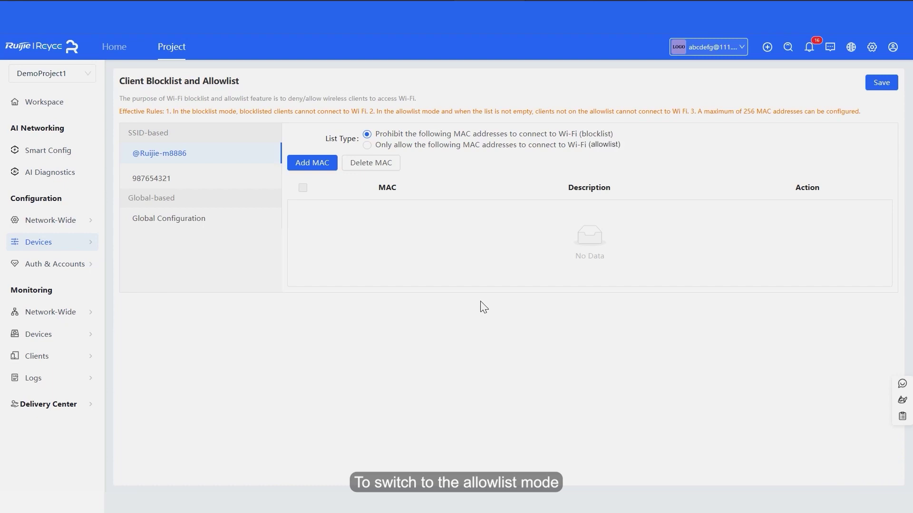
click(368, 146)
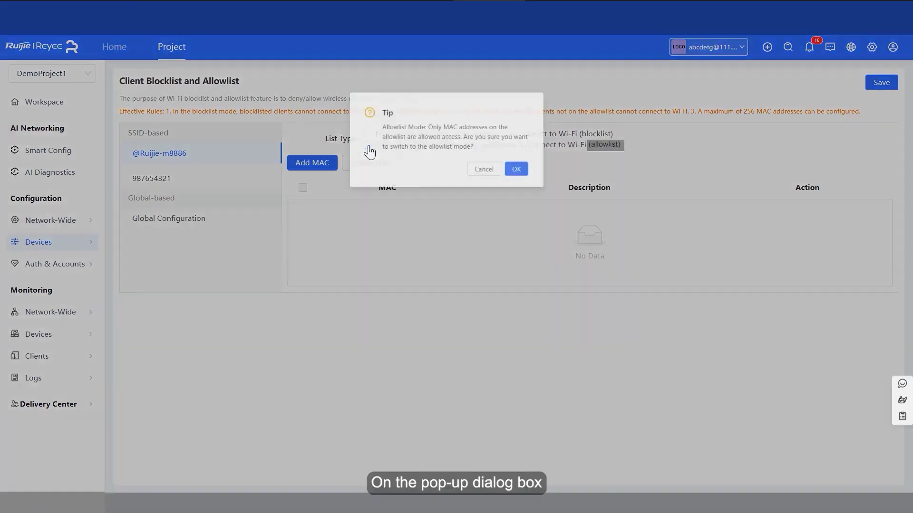
click(537, 172)
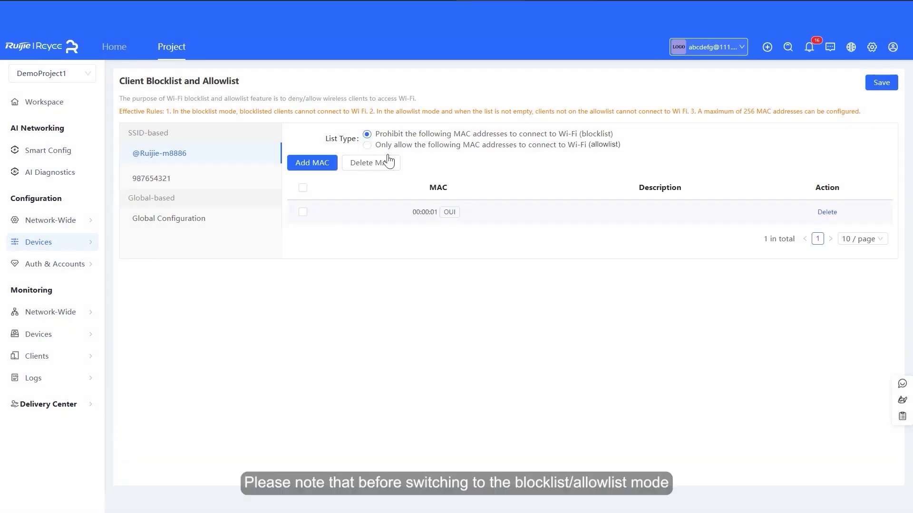
click(367, 145)
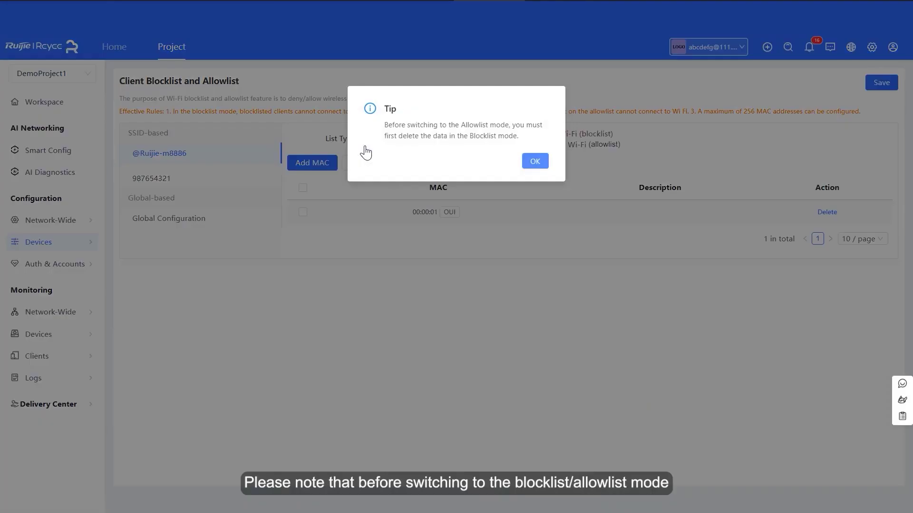
click(532, 163)
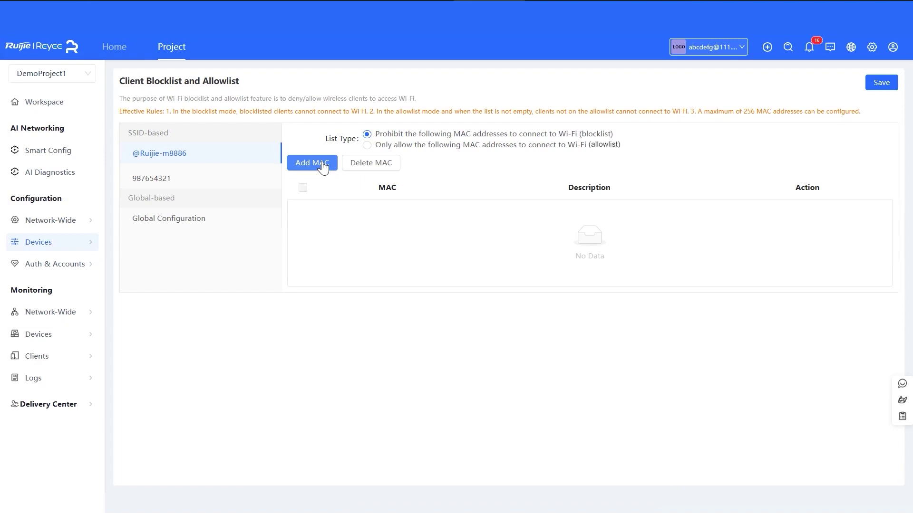
click(322, 166)
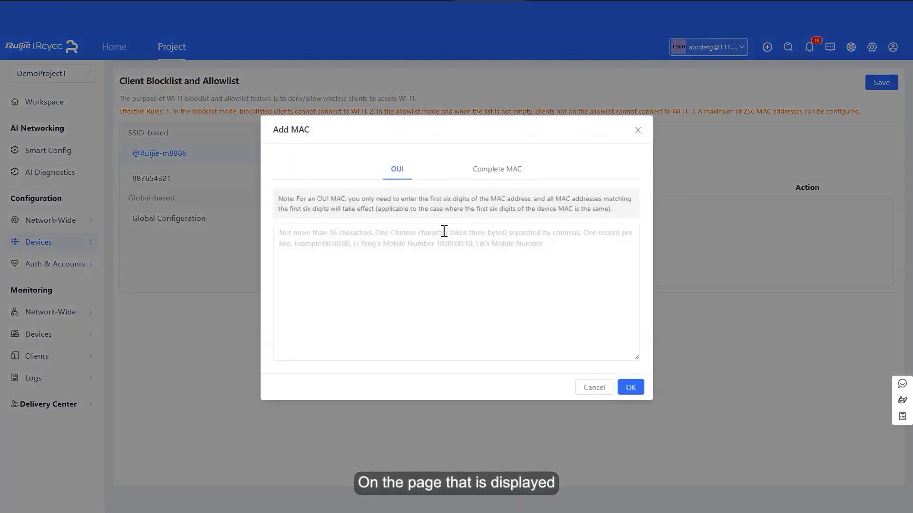
click(443, 242)
text(00:00:01)
click(630, 387)
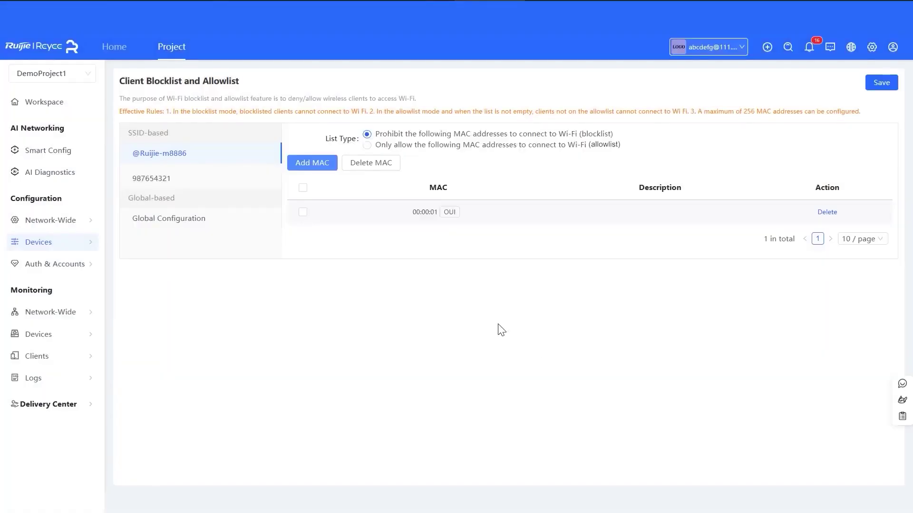
click(312, 162)
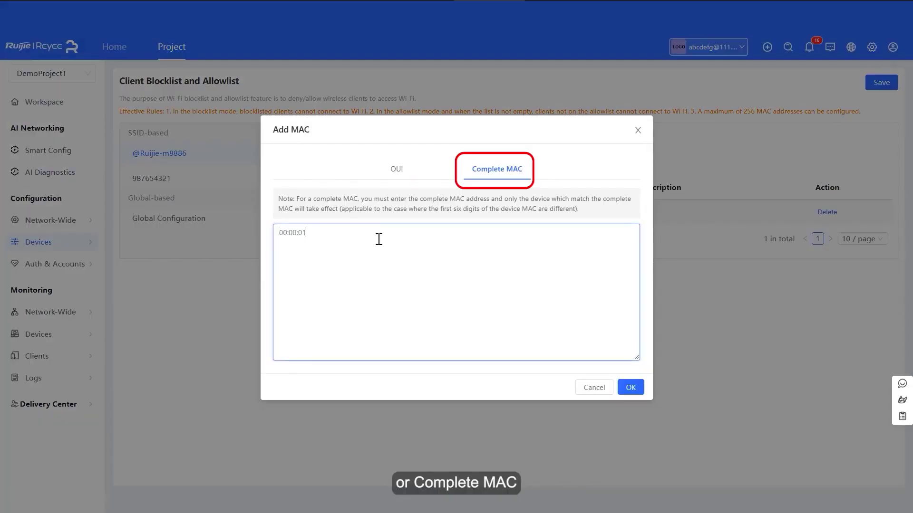
text(00:00:01:00:00:01)
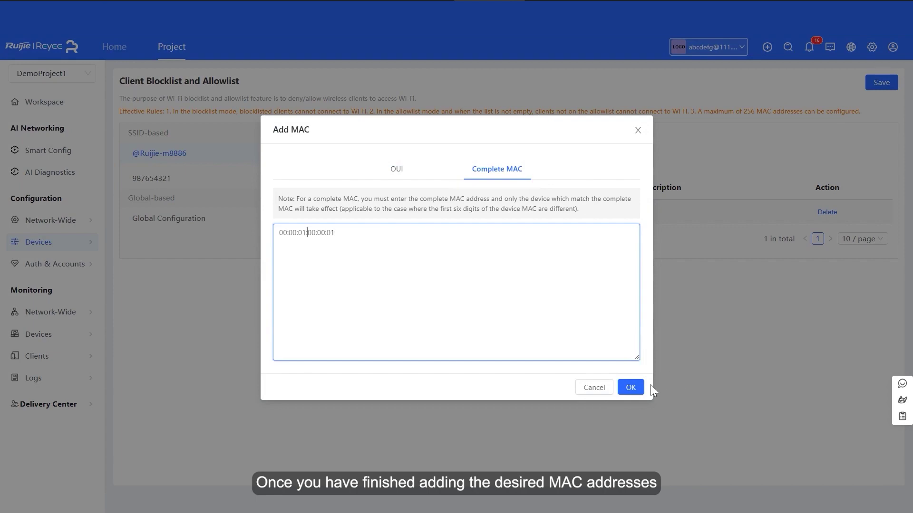
click(632, 387)
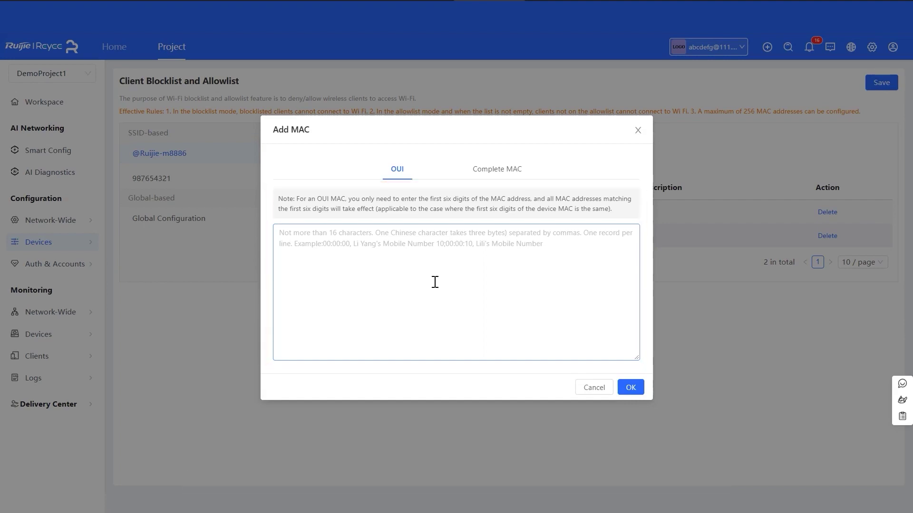
click(486, 174)
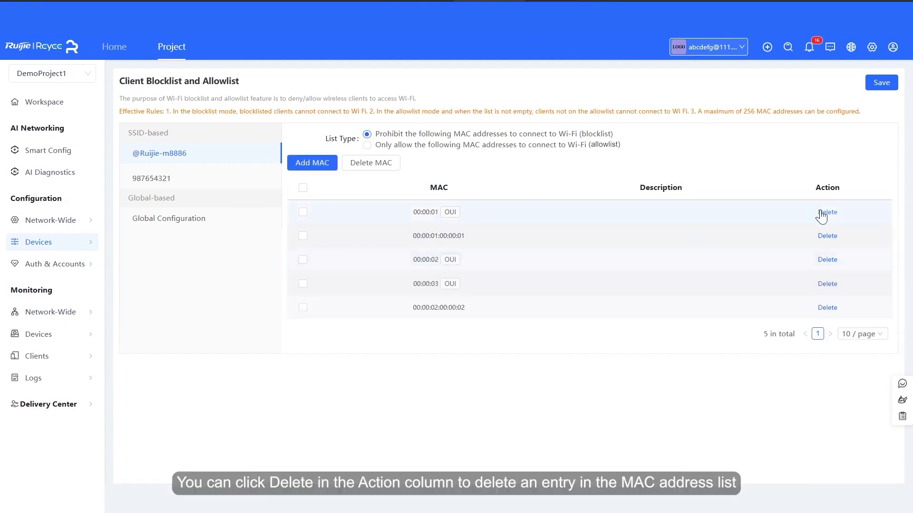
- Delete OUI 00:00:01, MAC 00:00:01:00:00:01 and OUI 00:00:02, leaving 00:00:03 and 00:00:02:00:00:02
click(826, 212)
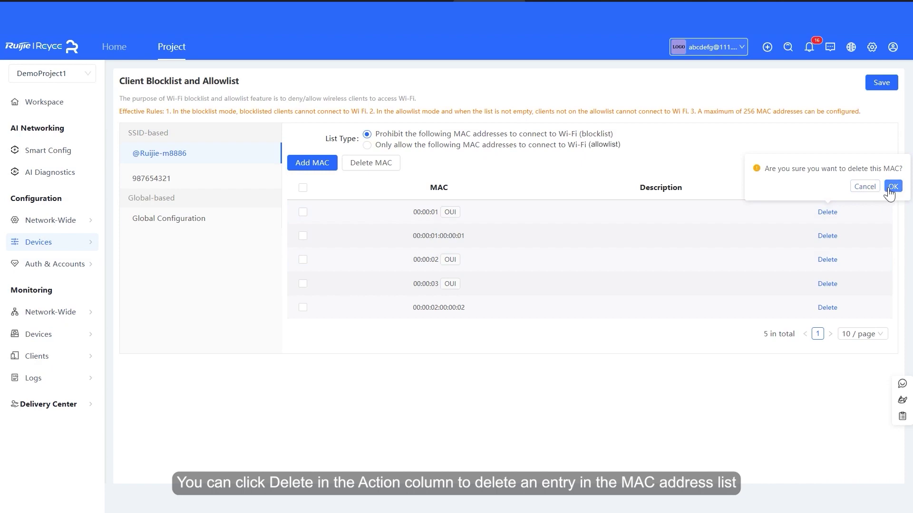
click(892, 187)
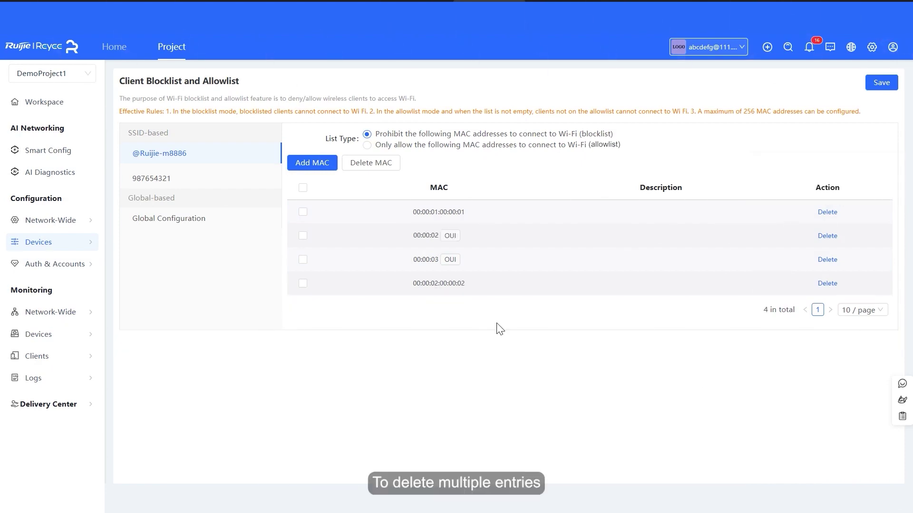
click(303, 211)
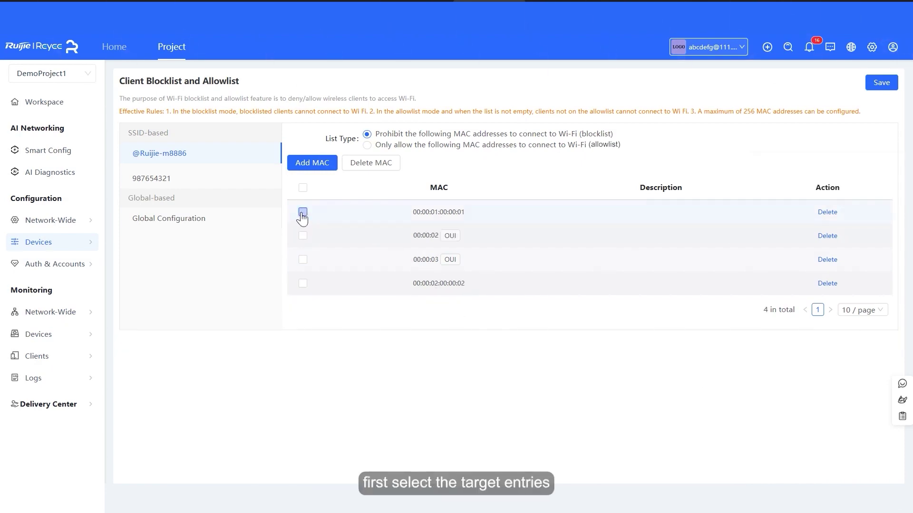
click(302, 236)
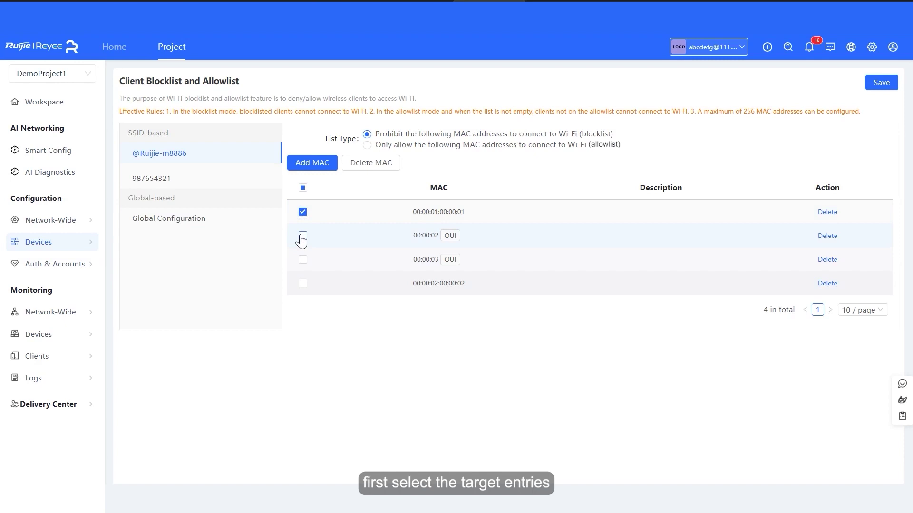
click(369, 166)
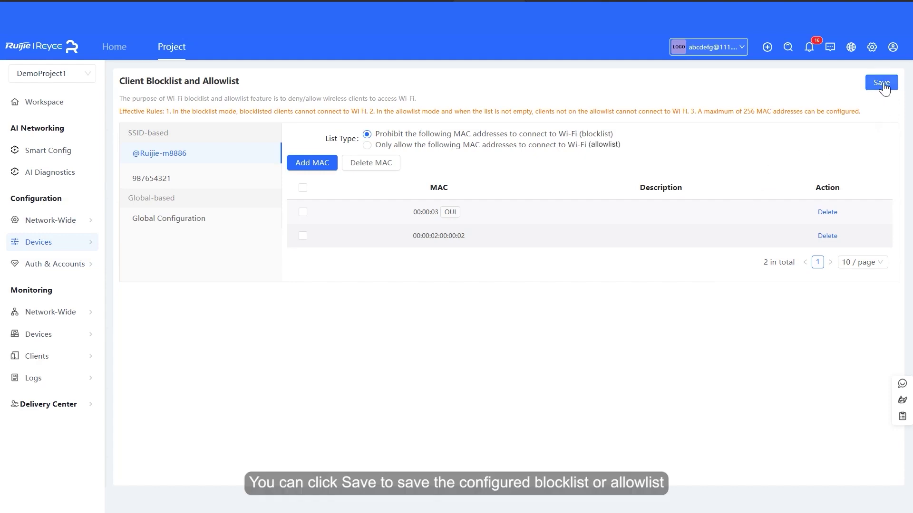
click(881, 83)
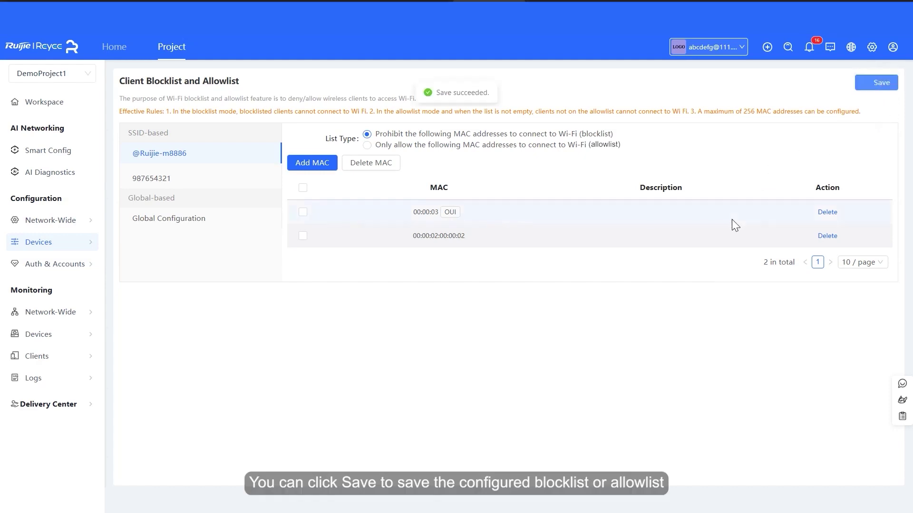